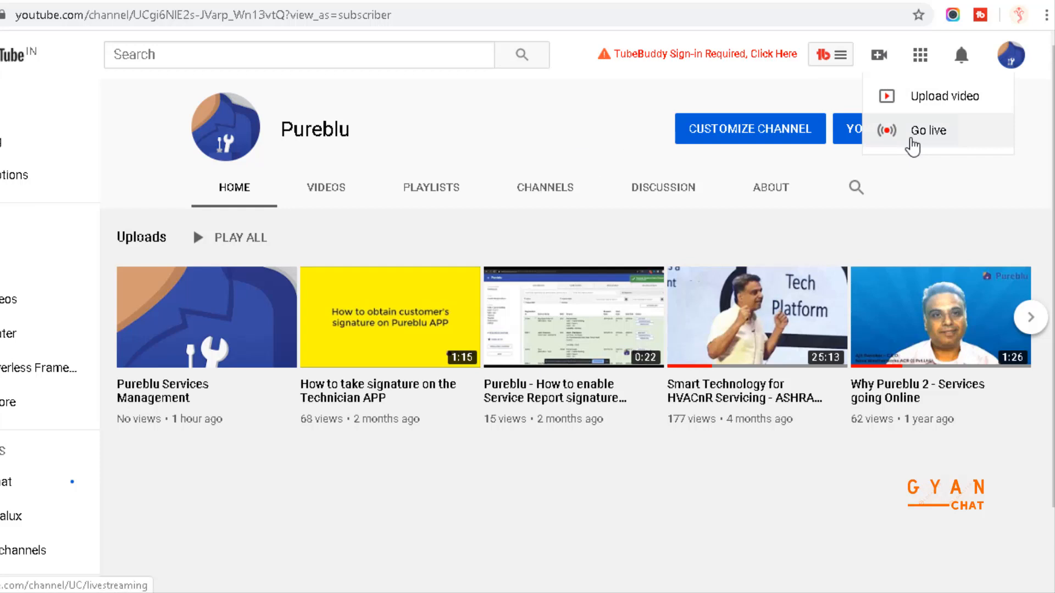
- Start a new YouTube live stream reusing the settings of "Pureblu Testing 1" and retitle it "Pureblu Testing 3"
click(910, 140)
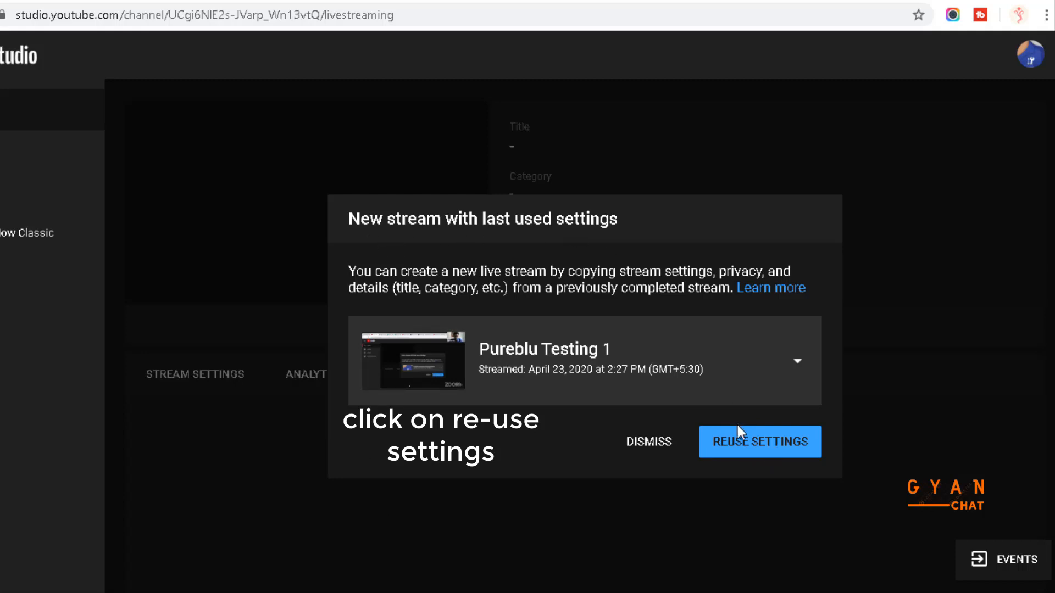
click(748, 446)
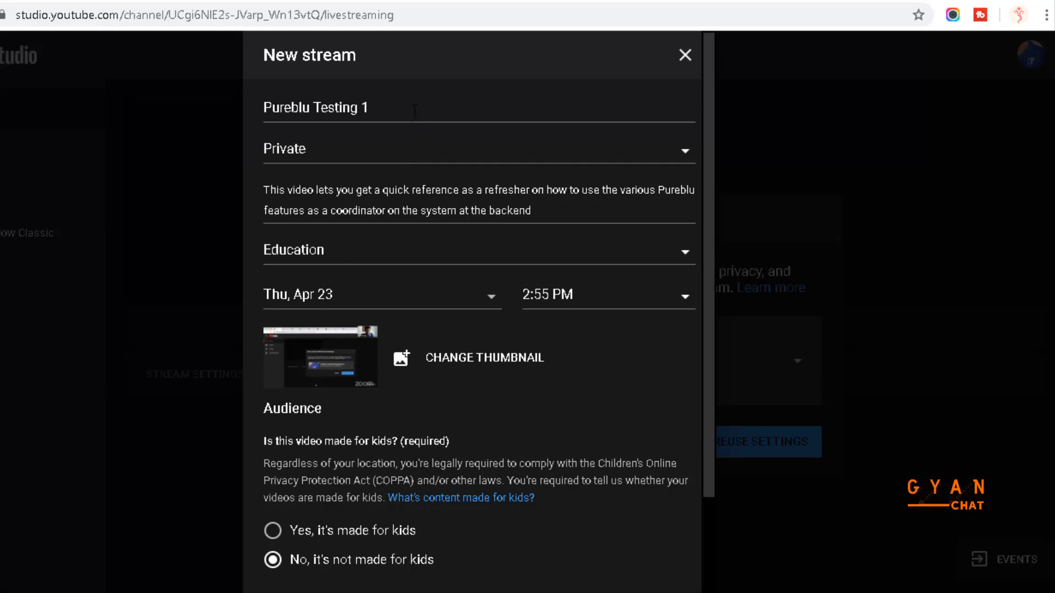
click(415, 110)
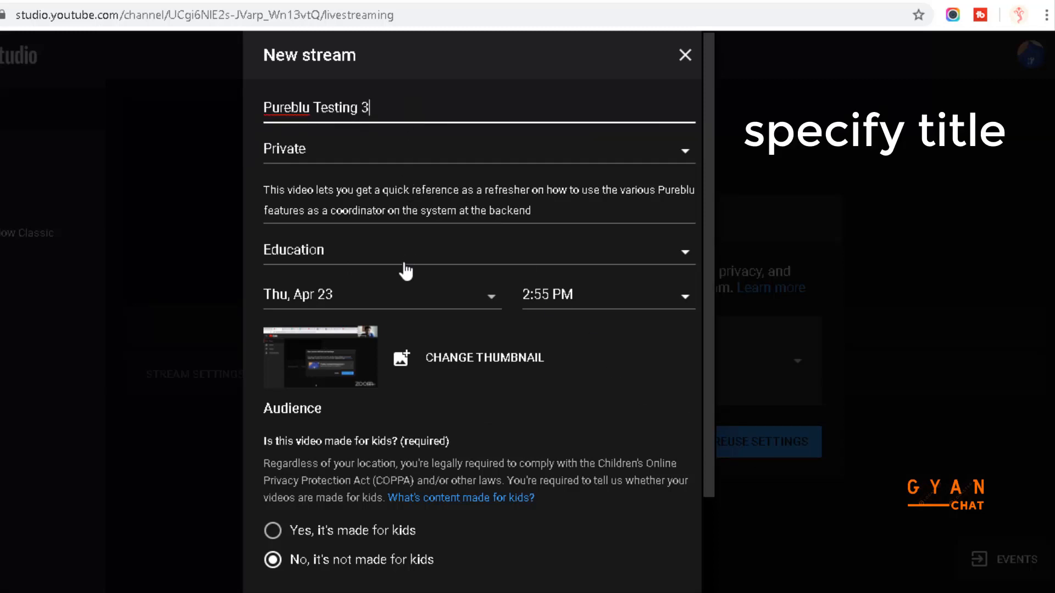
- Schedule the stream for 8:00 PM on Thu, Apr 23 and create it
click(539, 298)
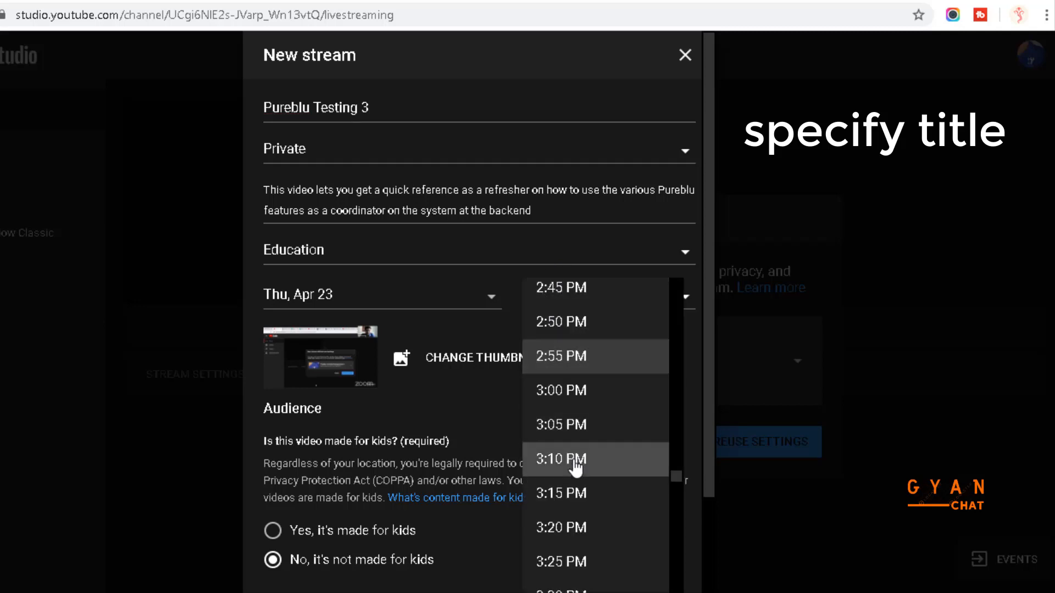
scroll(572, 466, down, 14)
scroll(574, 469, down, 20)
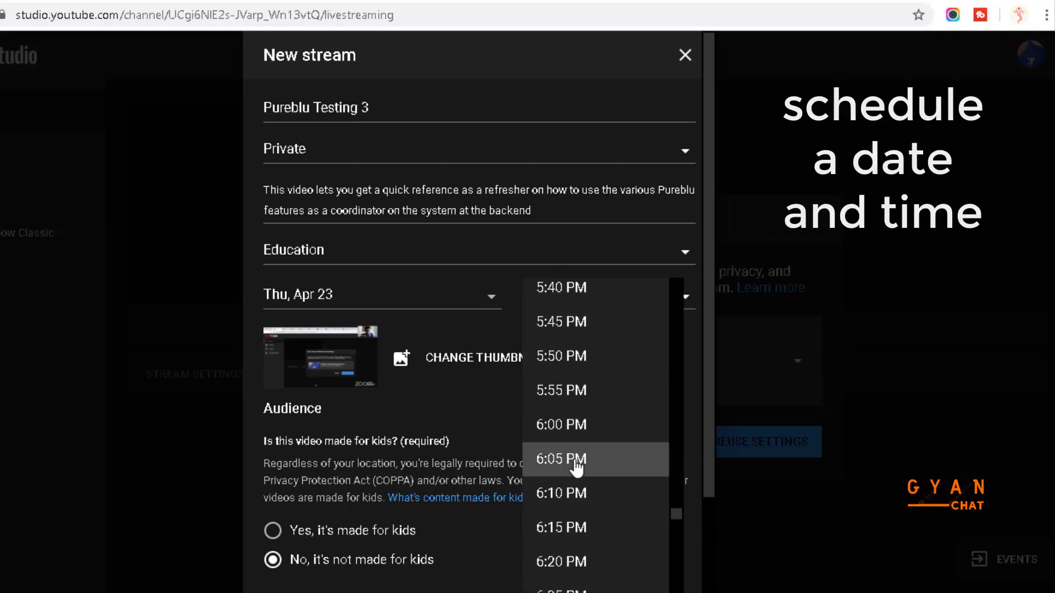
scroll(575, 466, down, 3)
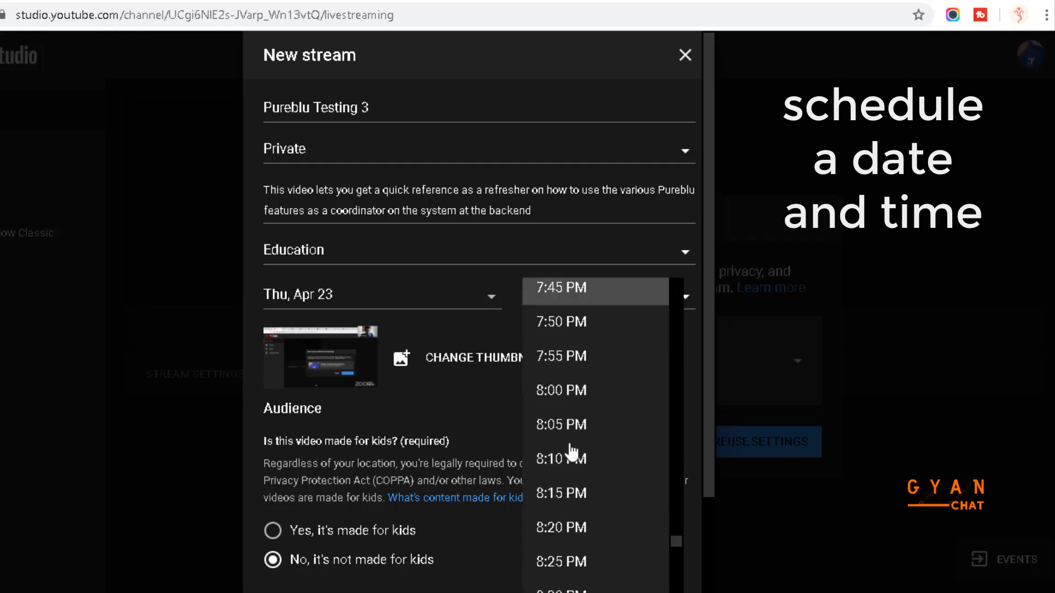
click(570, 391)
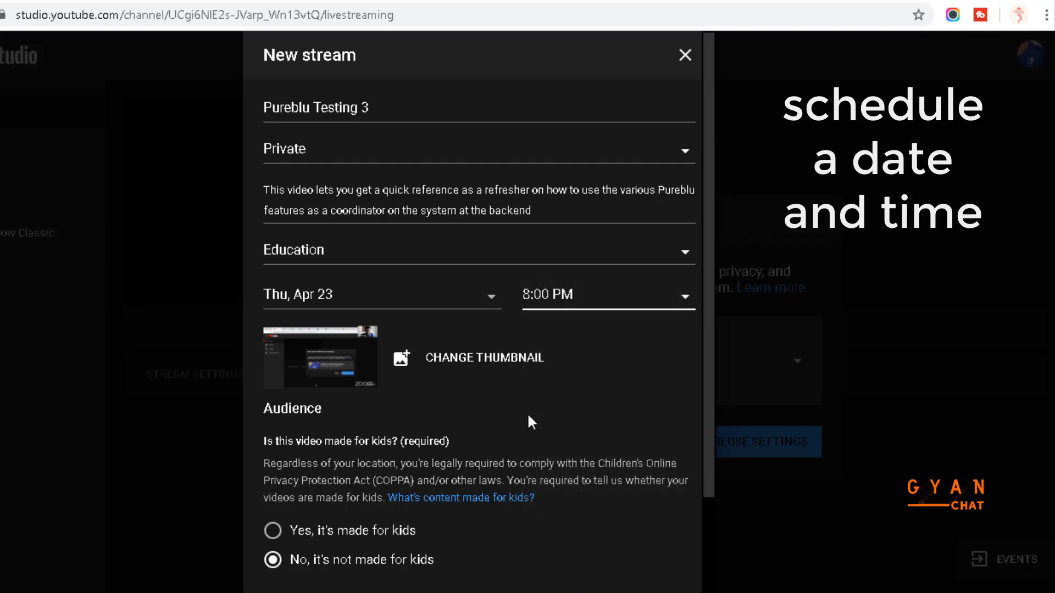
scroll(428, 455, down, 3)
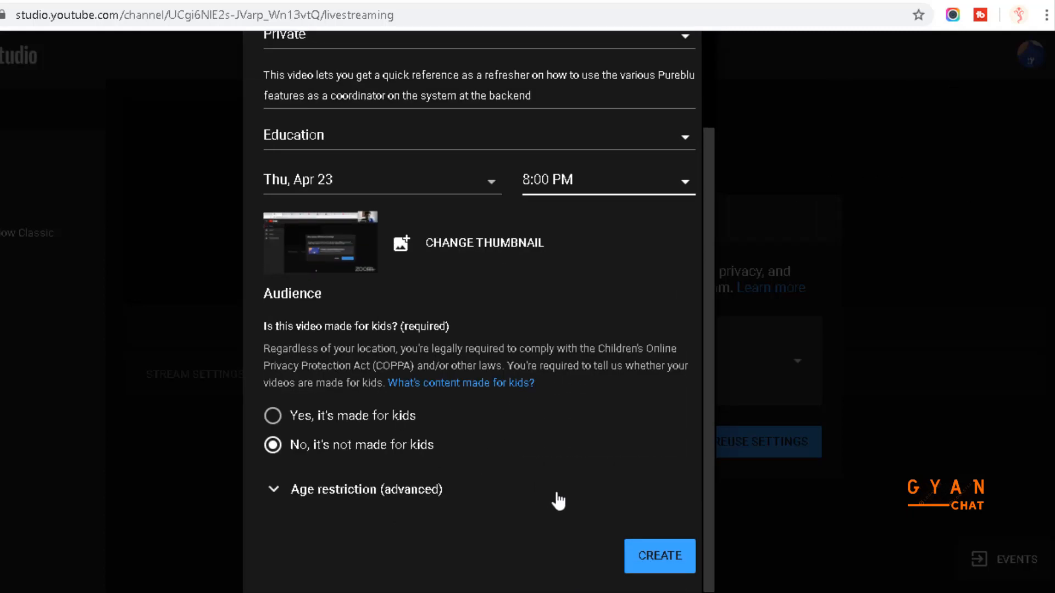
click(652, 560)
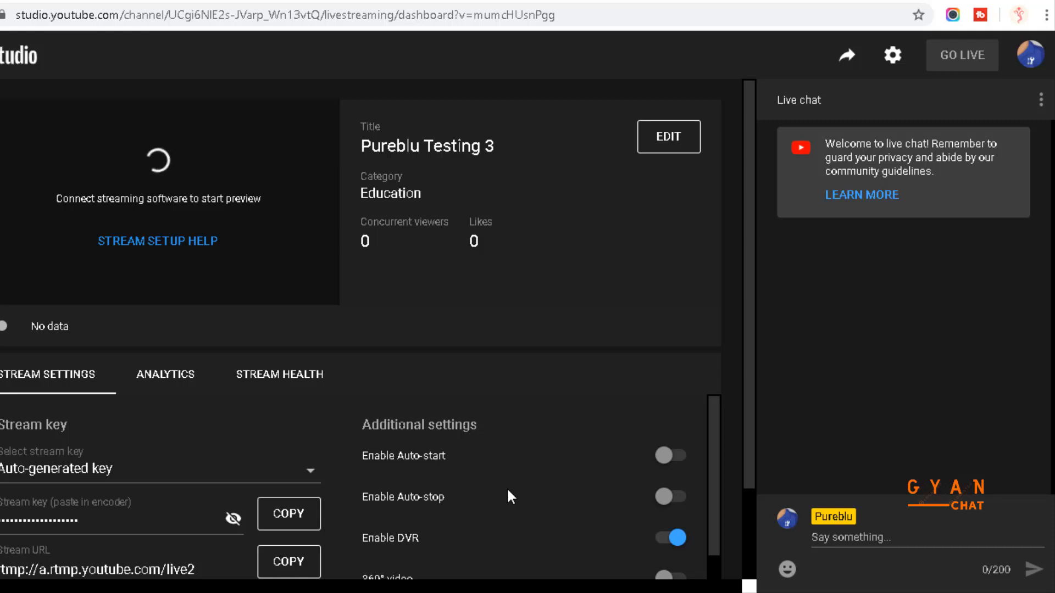
scroll(502, 492, down, 3)
scroll(506, 501, up, 3)
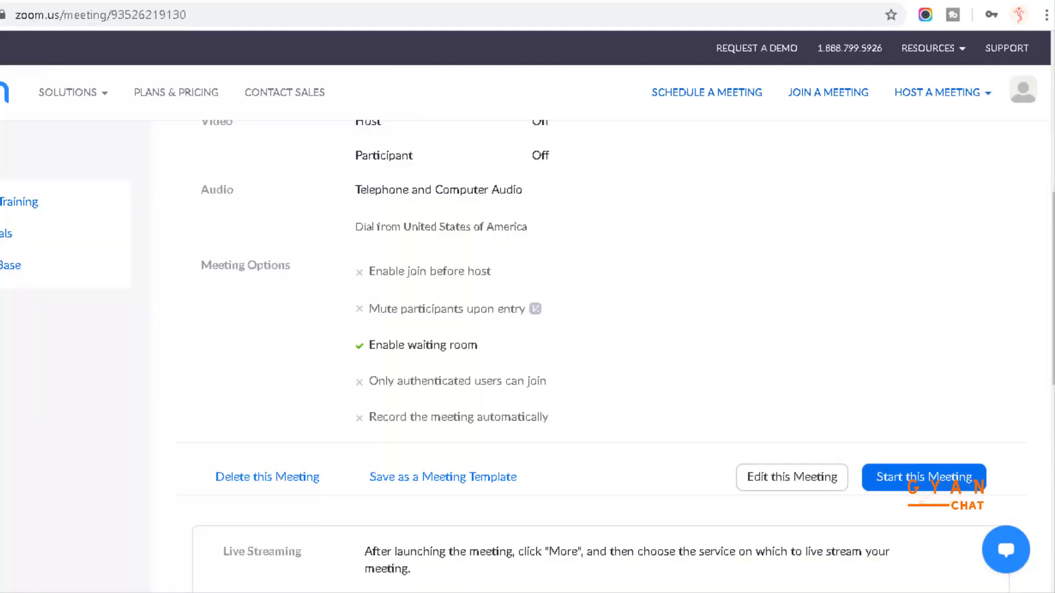
- Switch to the Zoom website and start scheduling a meeting with the topic "Pureblu Testing 3"
scroll(600, 179, up, 8)
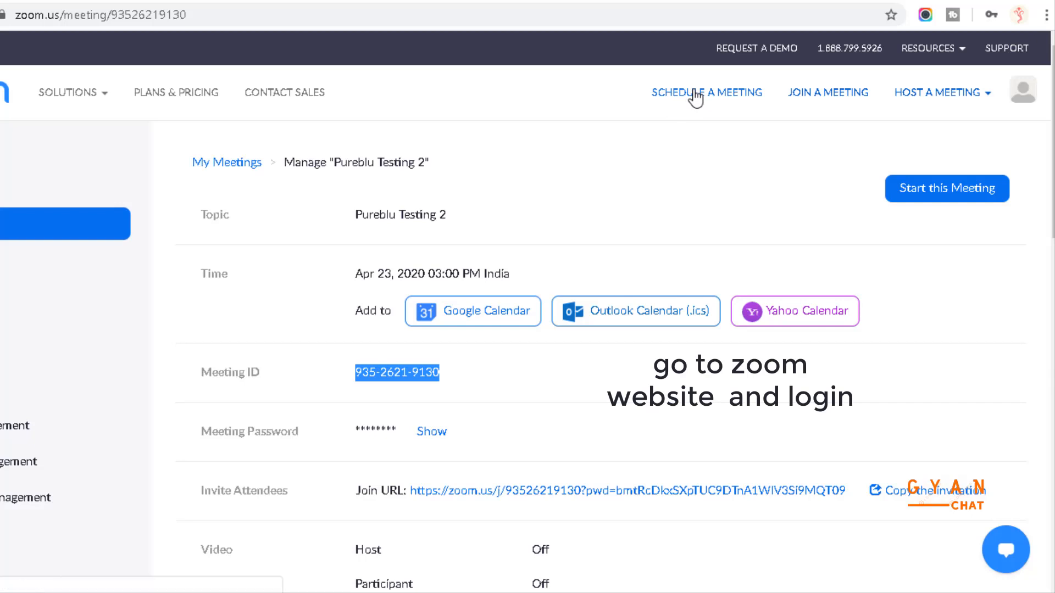
click(695, 98)
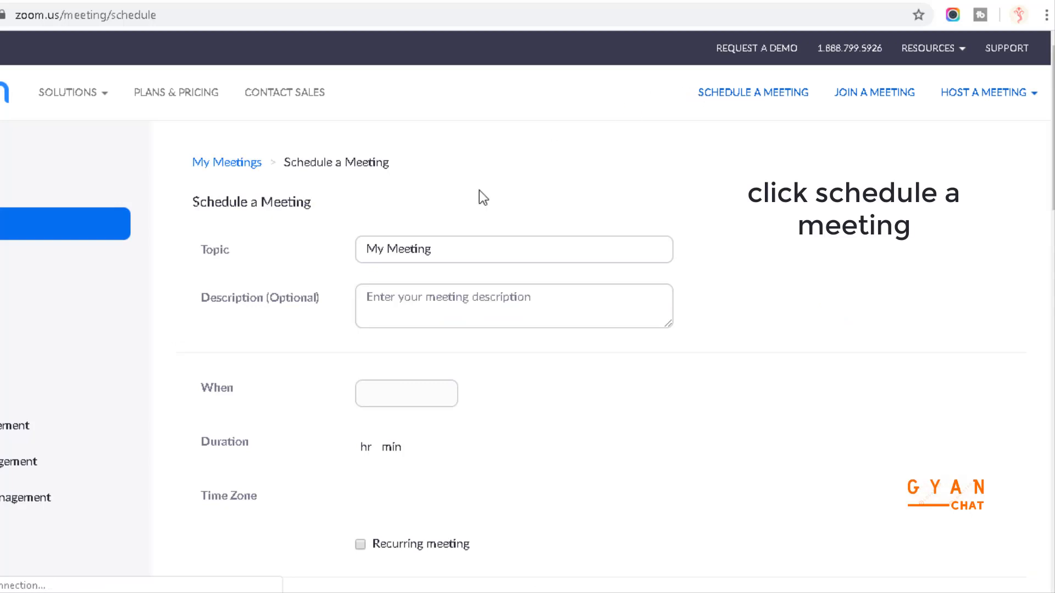
click(466, 243)
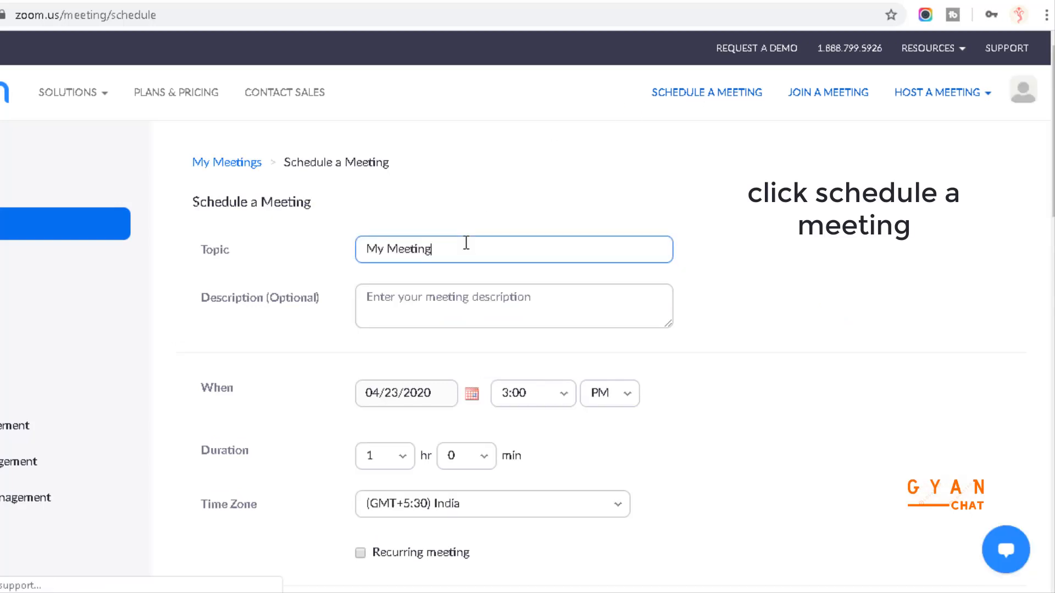
triple_click(467, 253)
text(P)
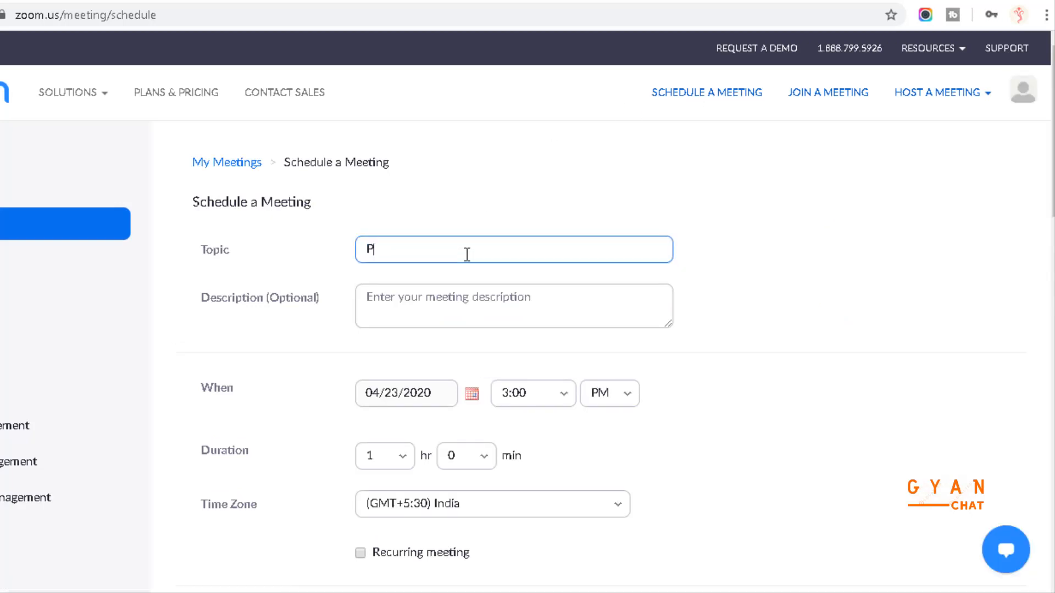
text(ureblu Testing 3)
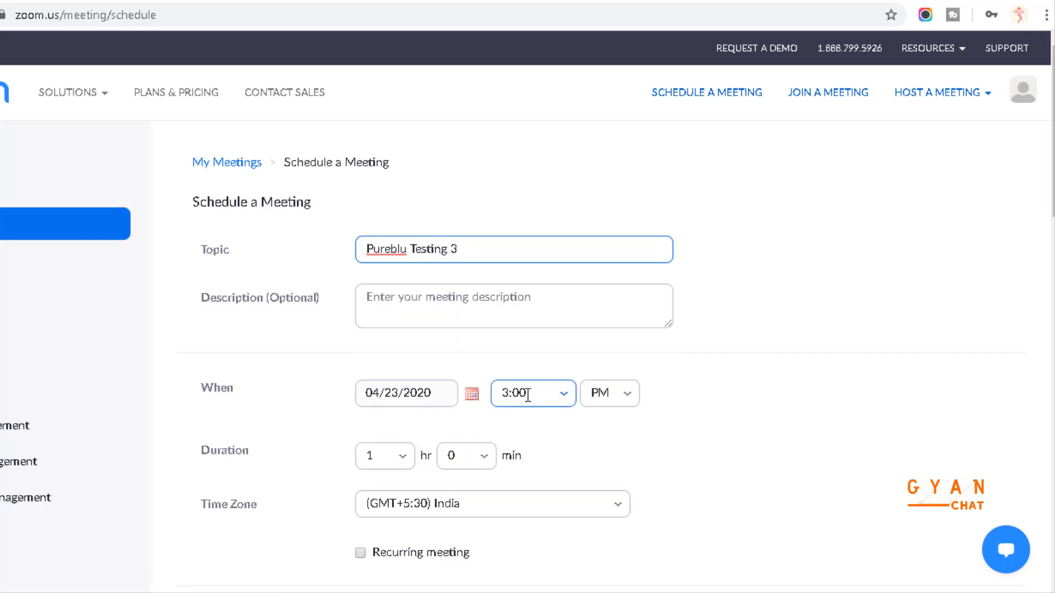
- Keep the meeting's 3:00 PM start time and other default options, and save the meeting
drag(513, 394, 501, 400)
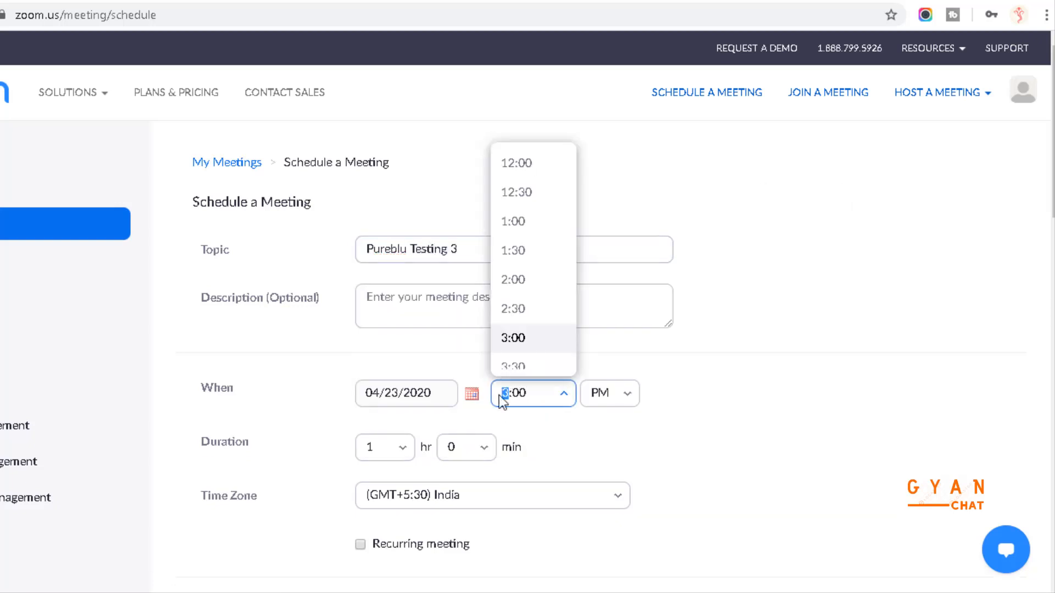
click(794, 371)
scroll(549, 460, down, 3)
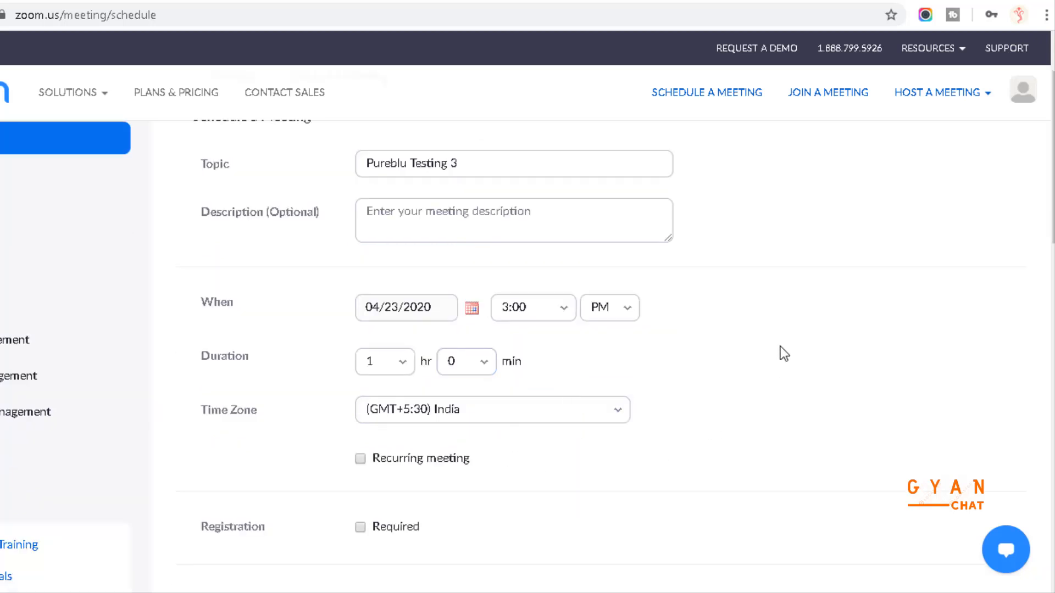
scroll(753, 379, down, 4)
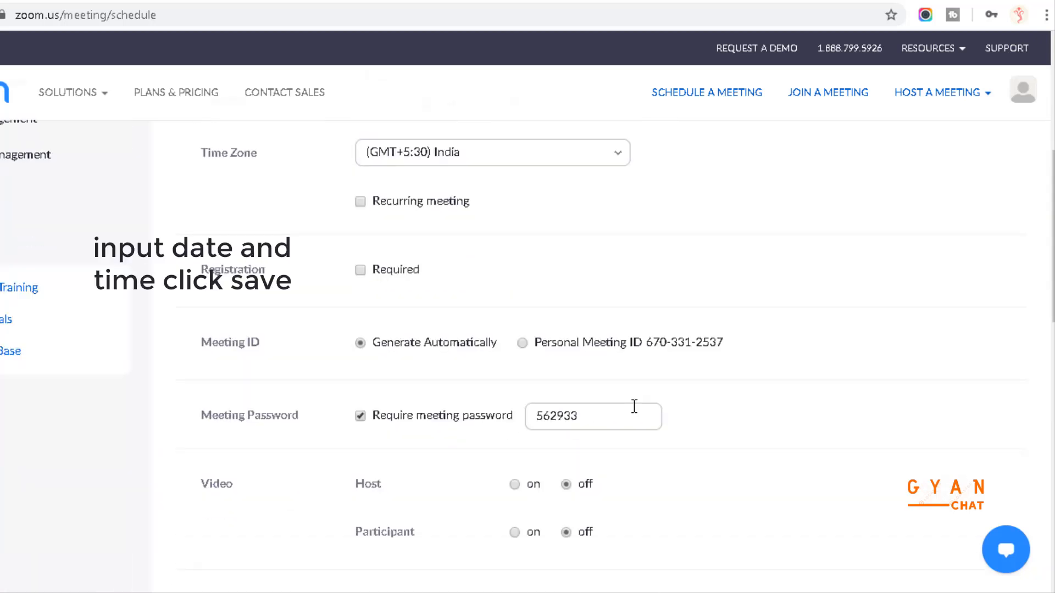
scroll(635, 410, down, 10)
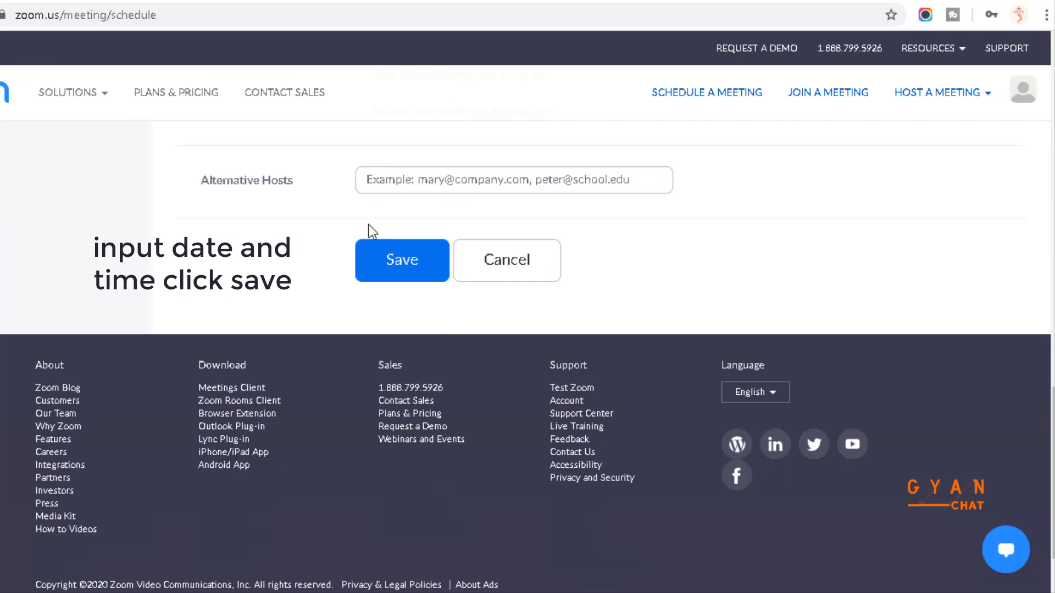
click(390, 270)
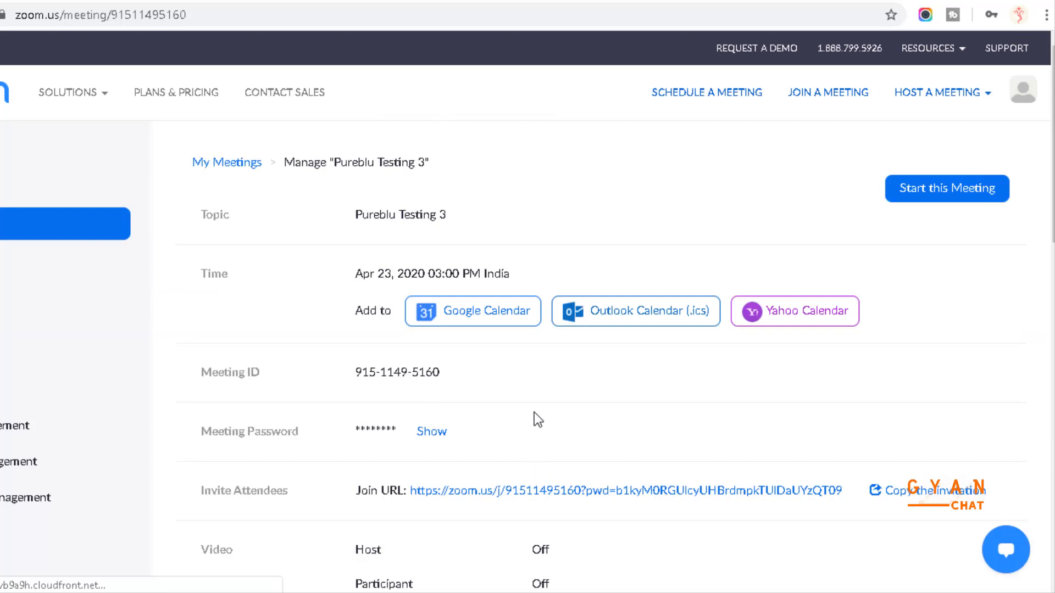
- Open the meeting's custom live stream settings and enter YouTube's stream URL, rtmp://a.rtmp.youtube.com/live2, copied from YouTube Studio
scroll(537, 419, down, 10)
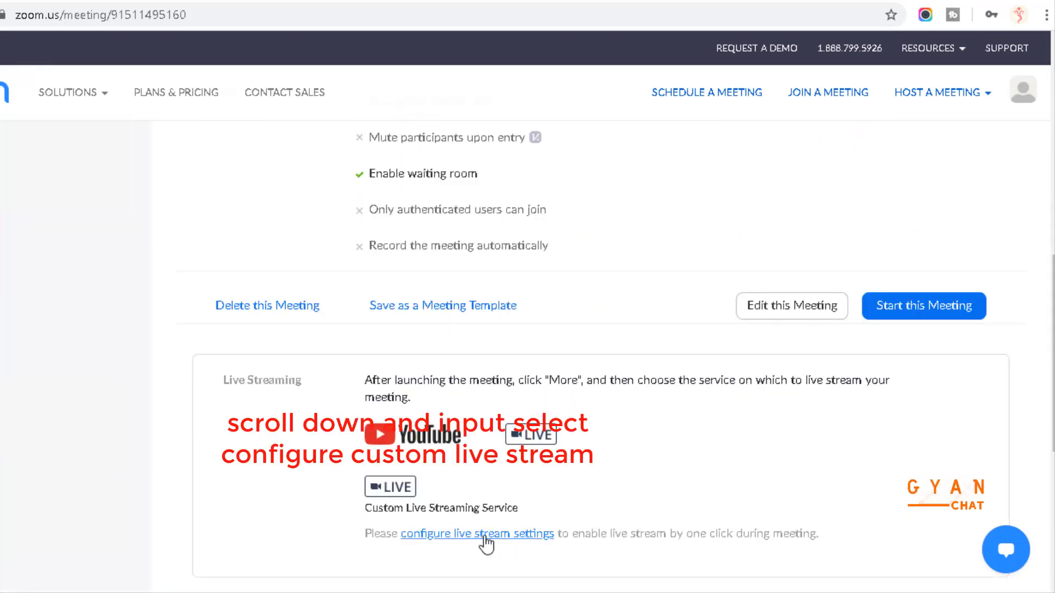
click(501, 534)
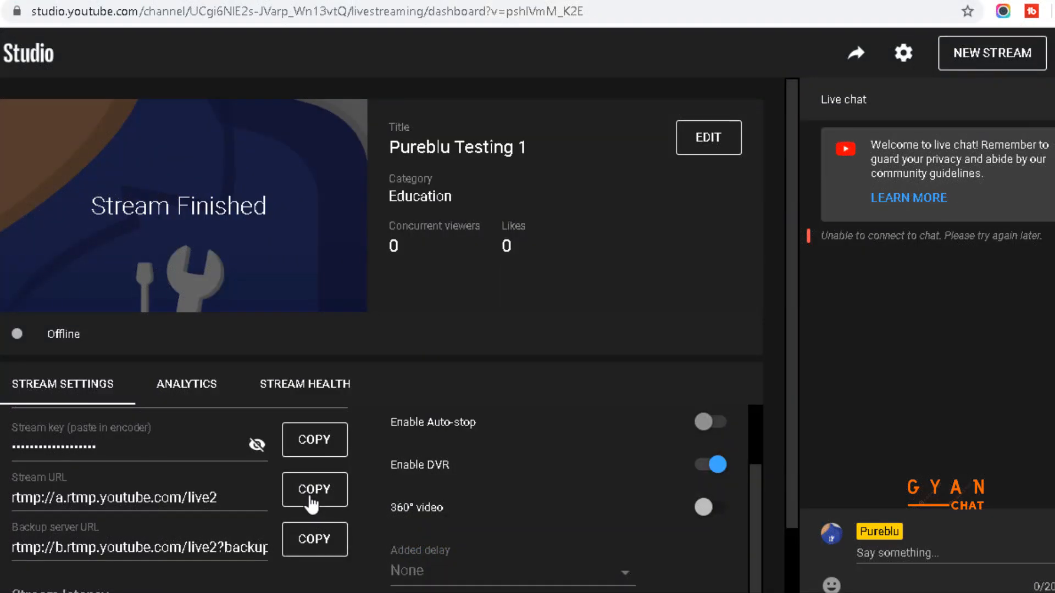
click(311, 498)
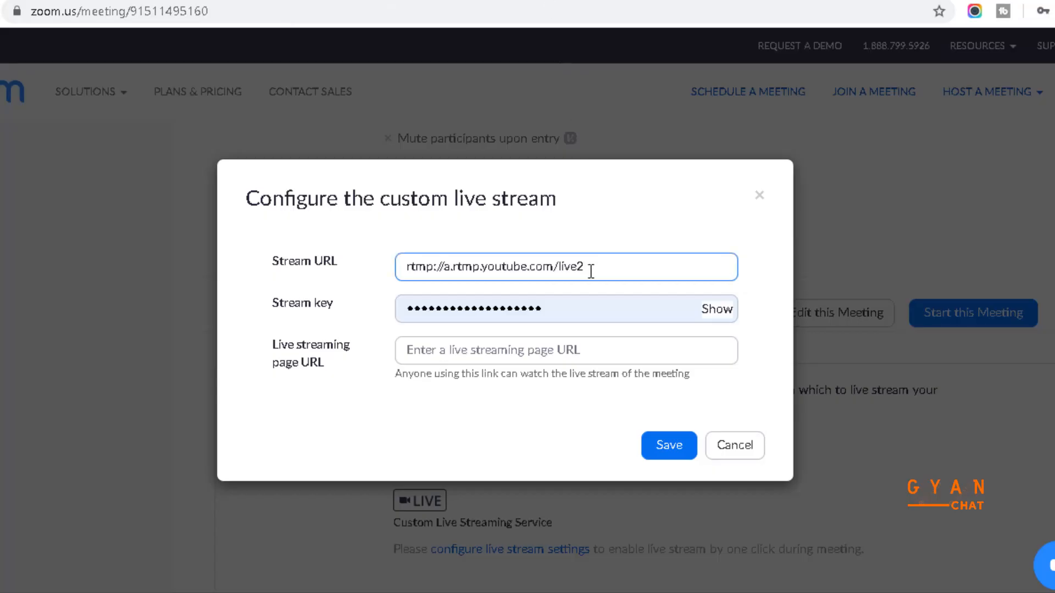
click(599, 264)
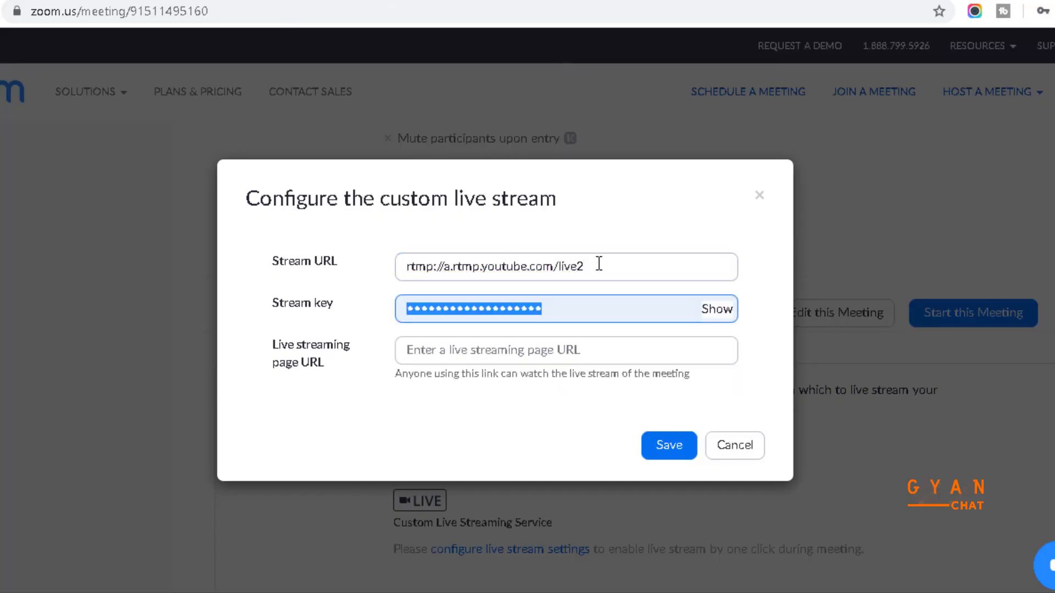
click(710, 312)
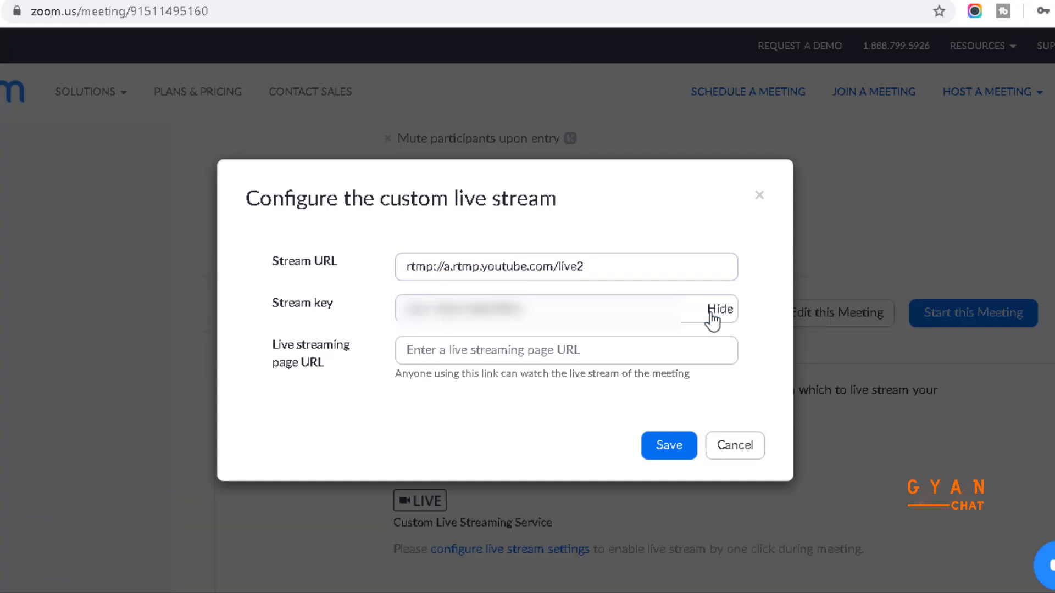
click(714, 315)
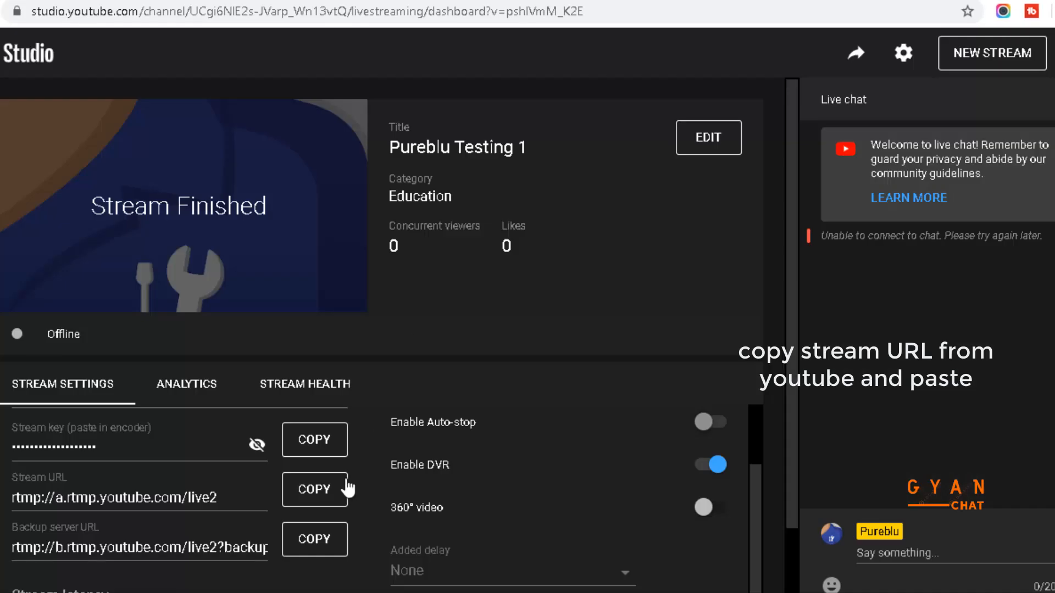
- Copy the stream key from YouTube Studio and paste it over the stream key in Zoom's custom live stream settings
scroll(302, 489, up, 2)
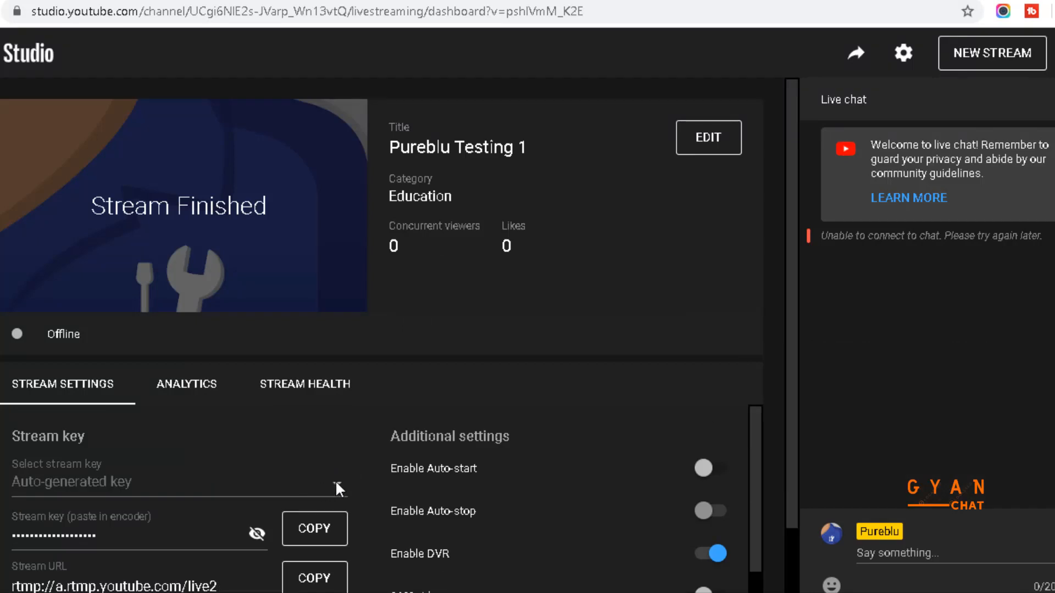
click(310, 530)
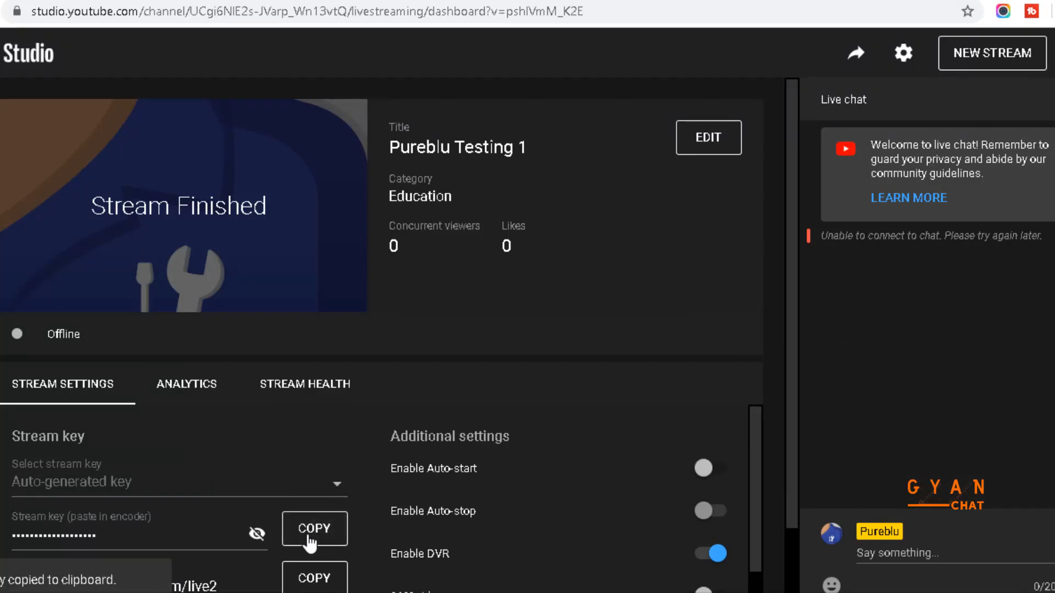
click(264, 536)
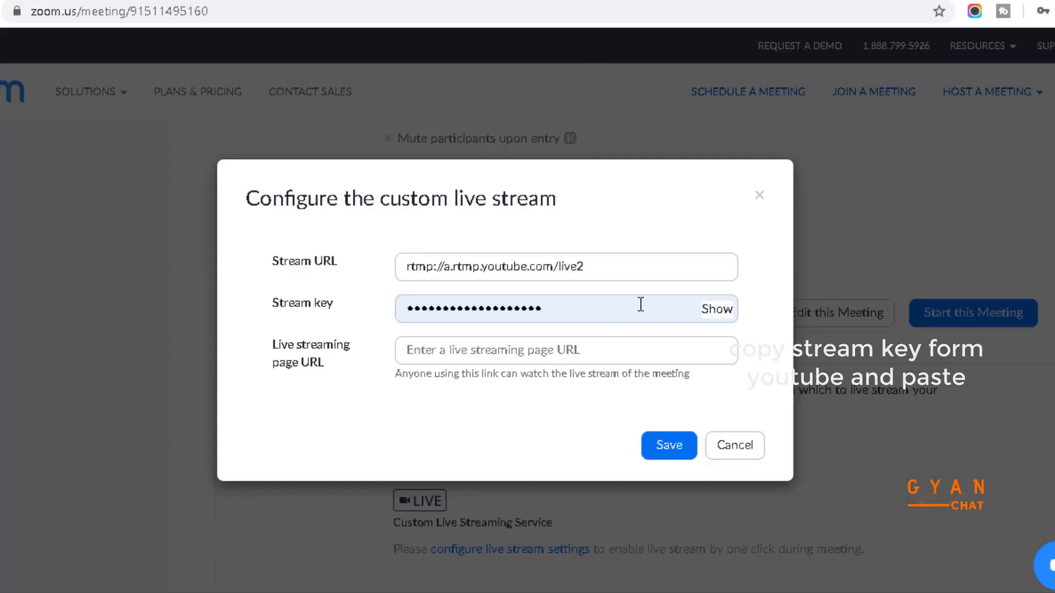
double_click(640, 305)
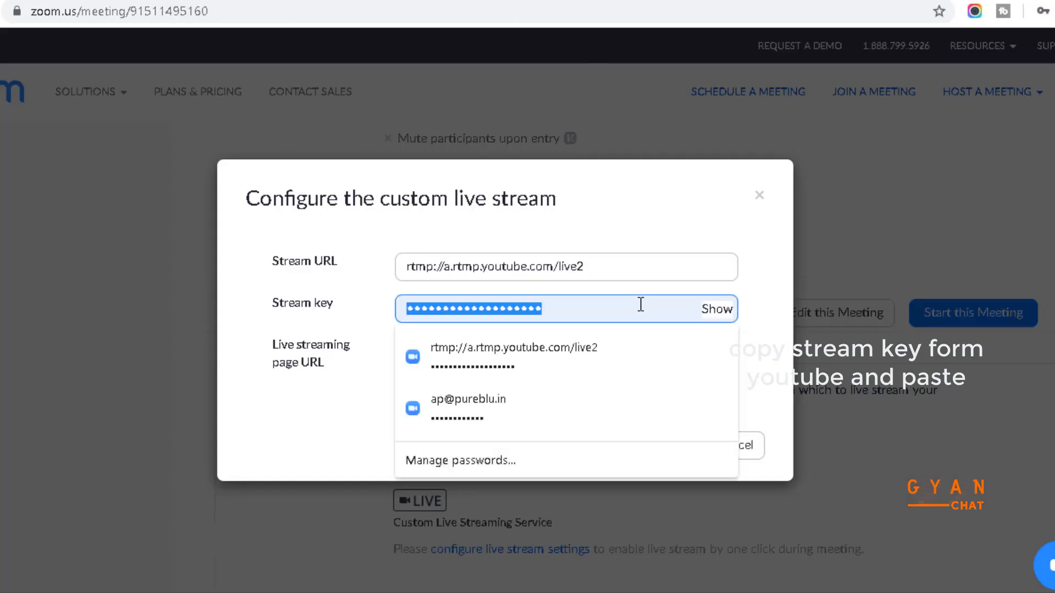
key(ctrl+v)
click(715, 312)
click(716, 311)
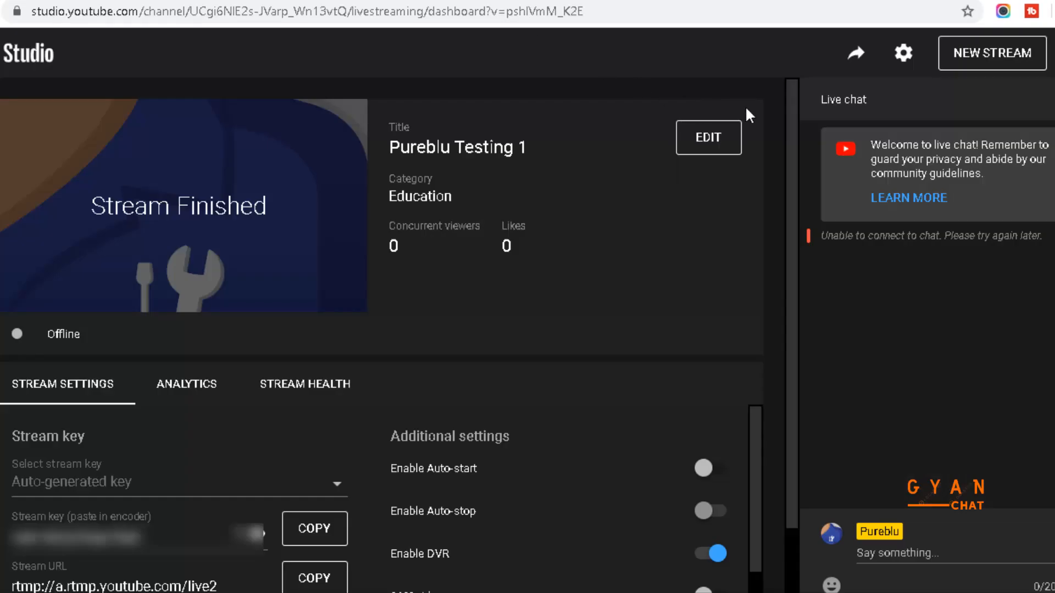
- Copy the stream's share link from YouTube Studio and paste it as the live streaming page URL in Zoom
click(855, 52)
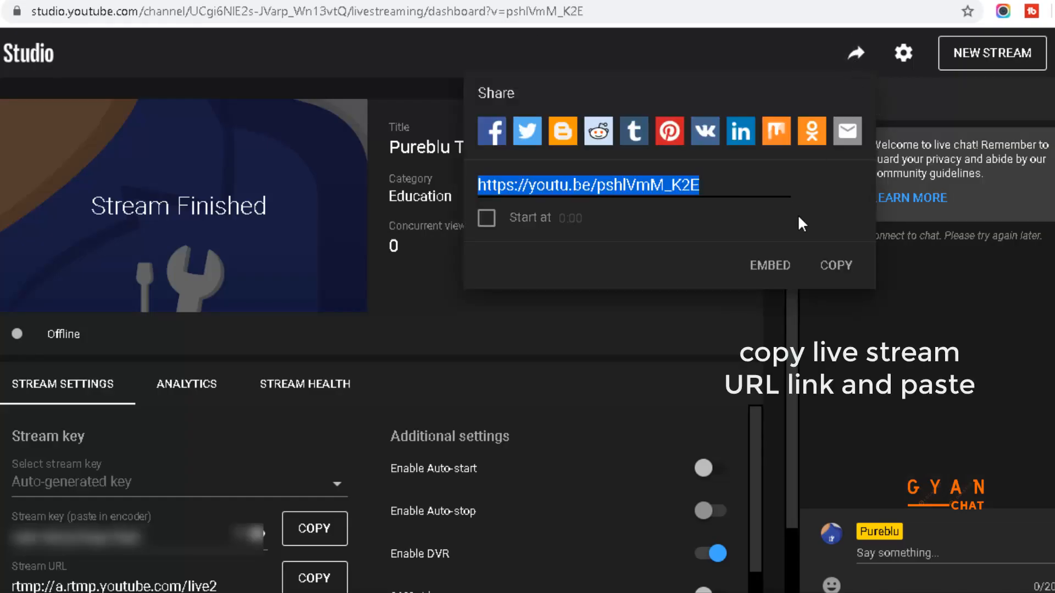
click(841, 267)
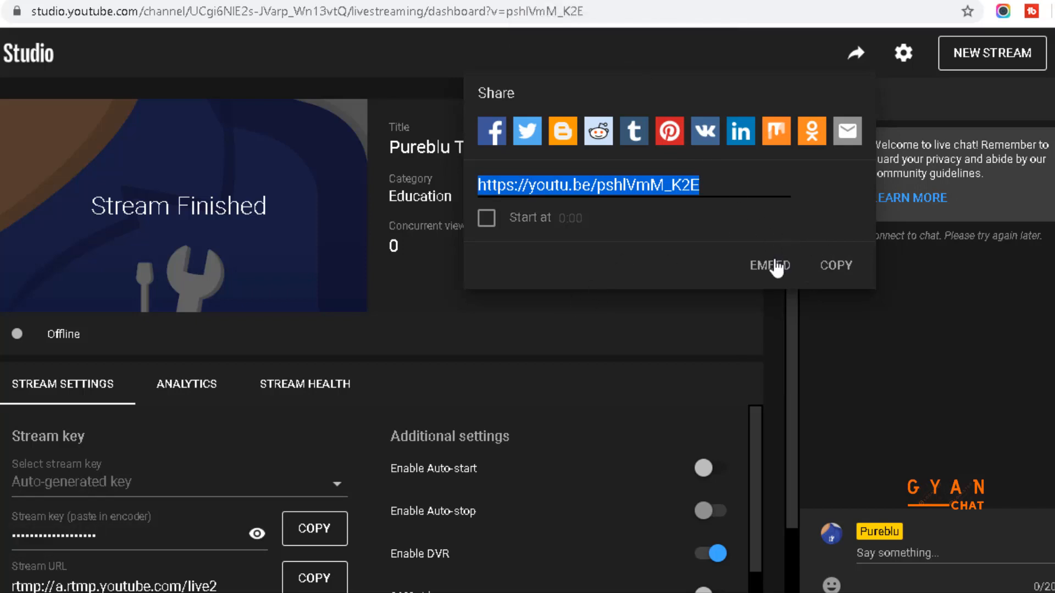
click(607, 47)
key(ctrl+Tab)
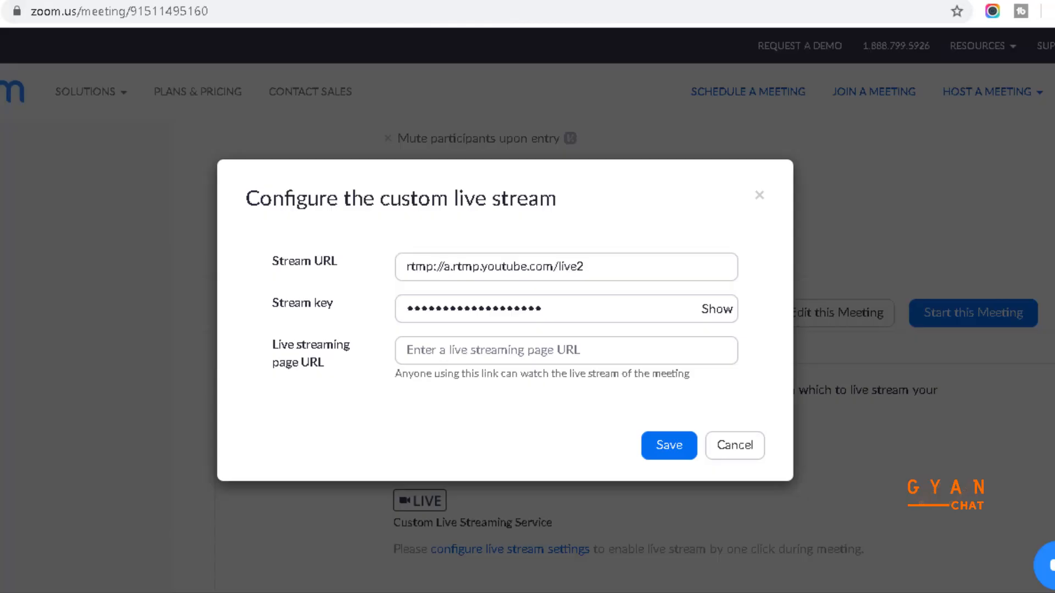
click(519, 358)
key(ctrl+v)
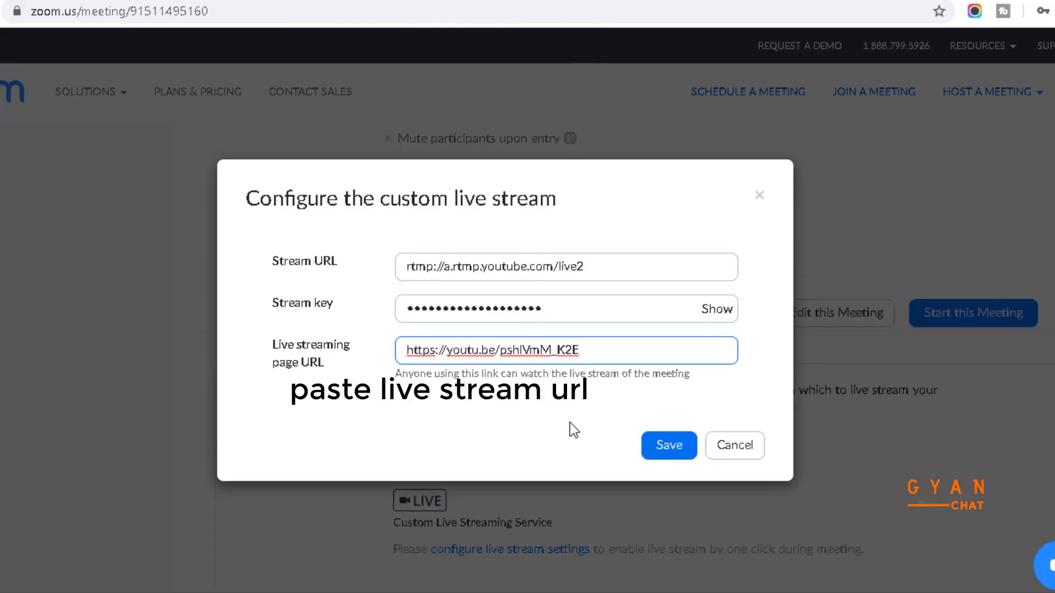
- Save the custom live stream settings and start the meeting, letting the browser open it in the Zoom application
click(687, 446)
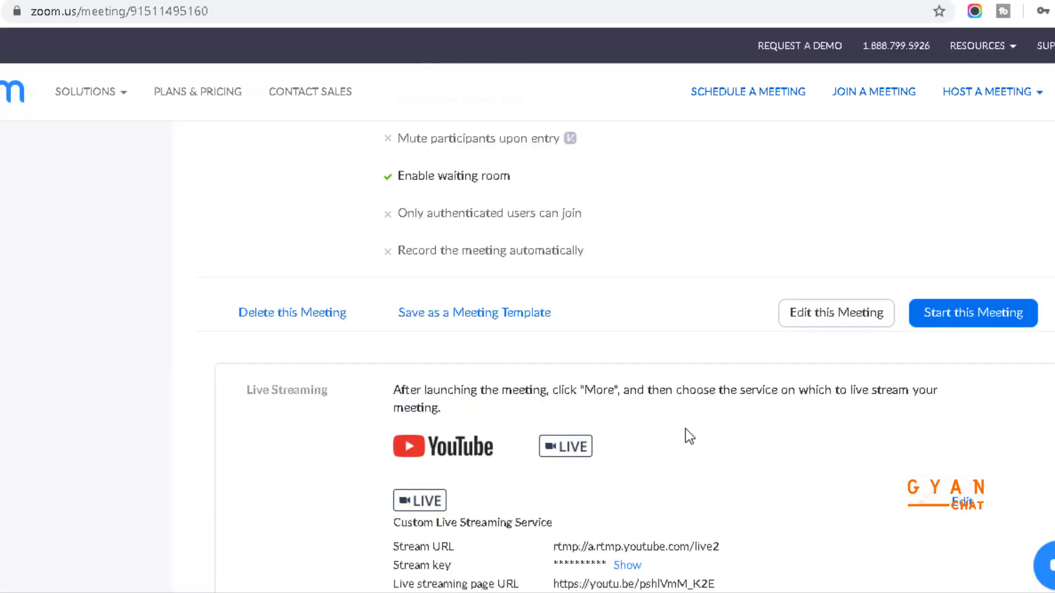
scroll(685, 430, down, 3)
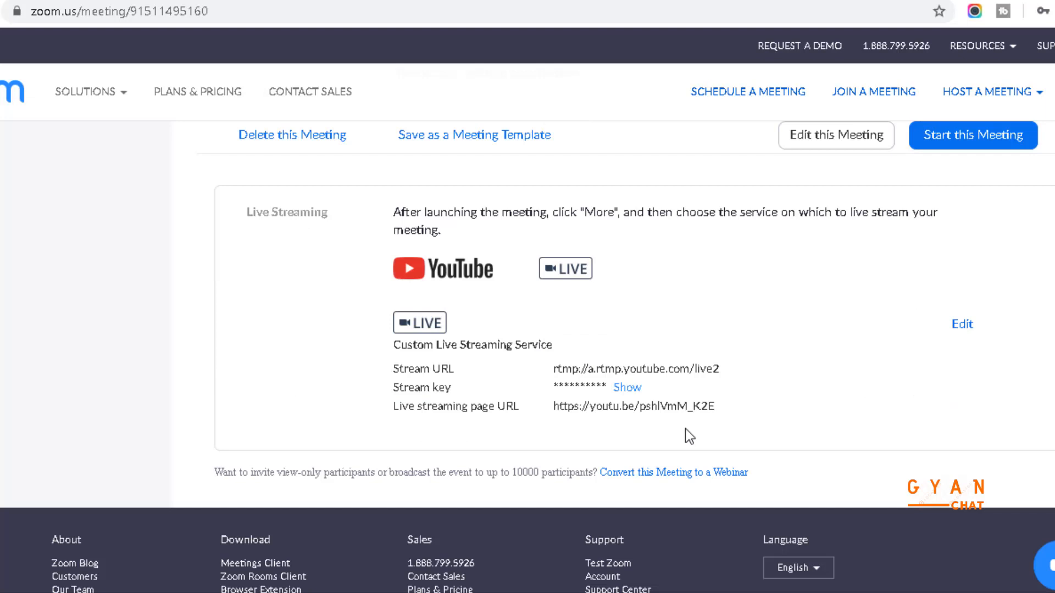
click(970, 139)
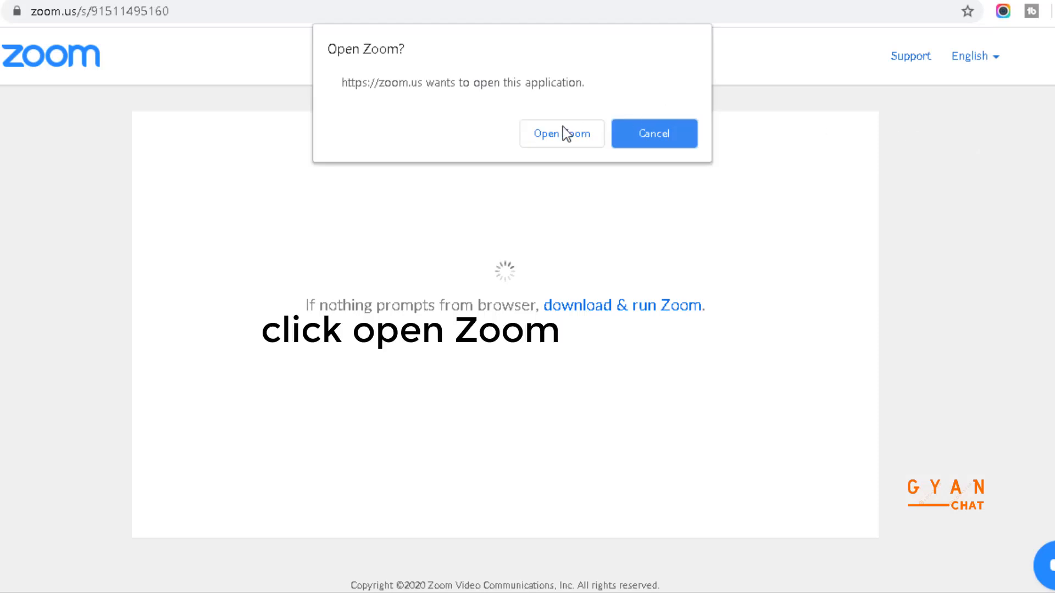
click(559, 133)
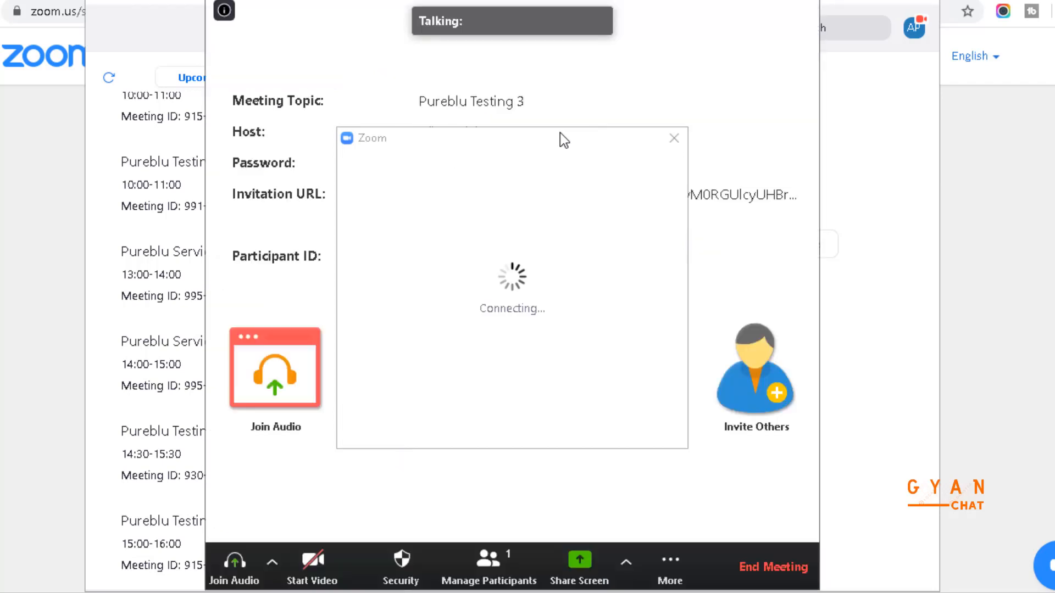
- Start broadcasting the meeting to the custom live streaming service, and go live with the Pureblu Testing 3 stream in YouTube Studio
click(694, 566)
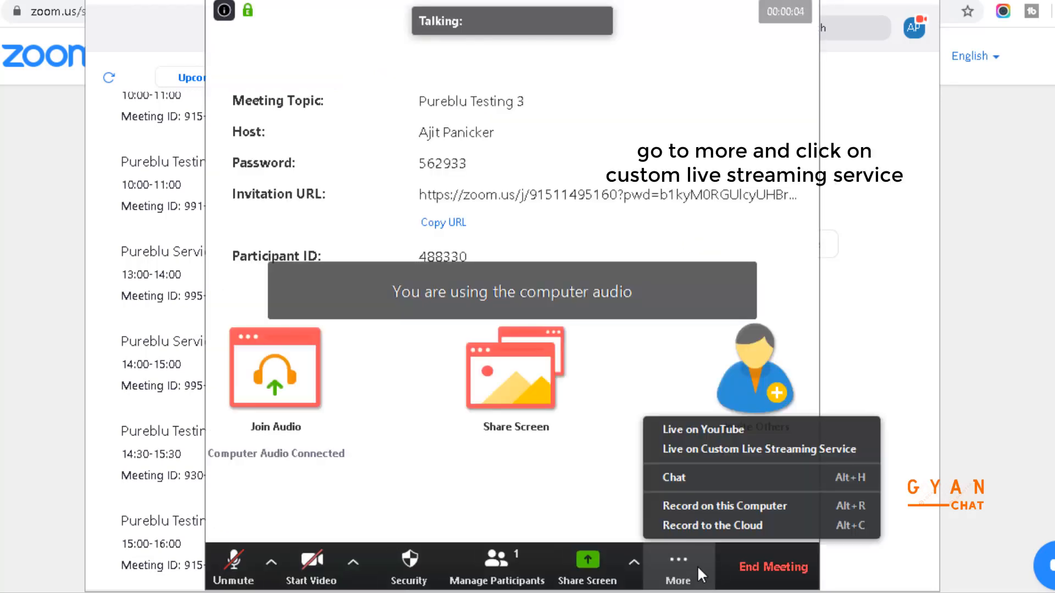
click(771, 448)
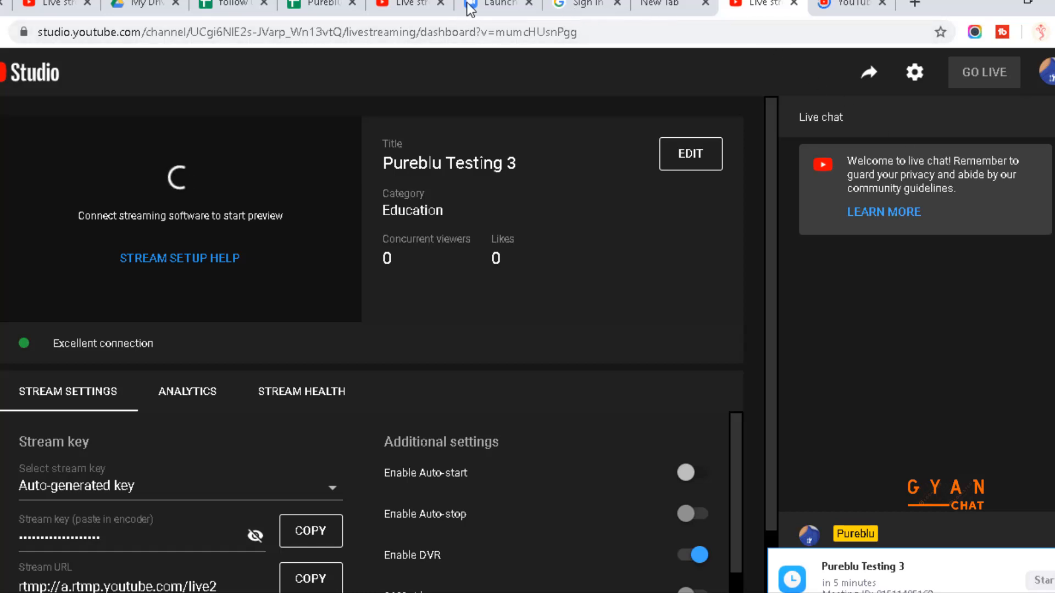
click(487, 6)
click(676, 6)
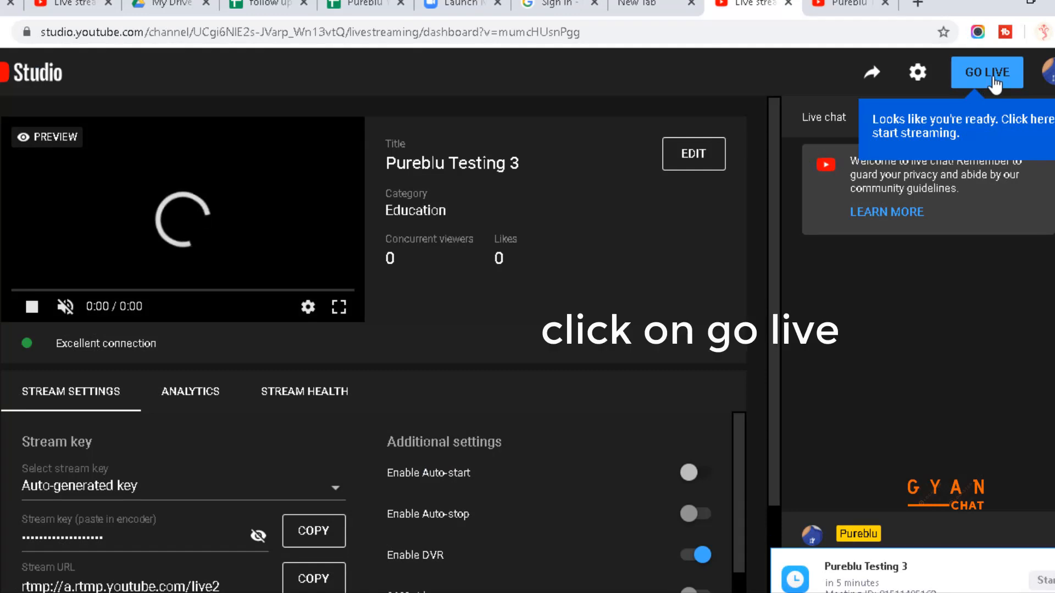
click(993, 81)
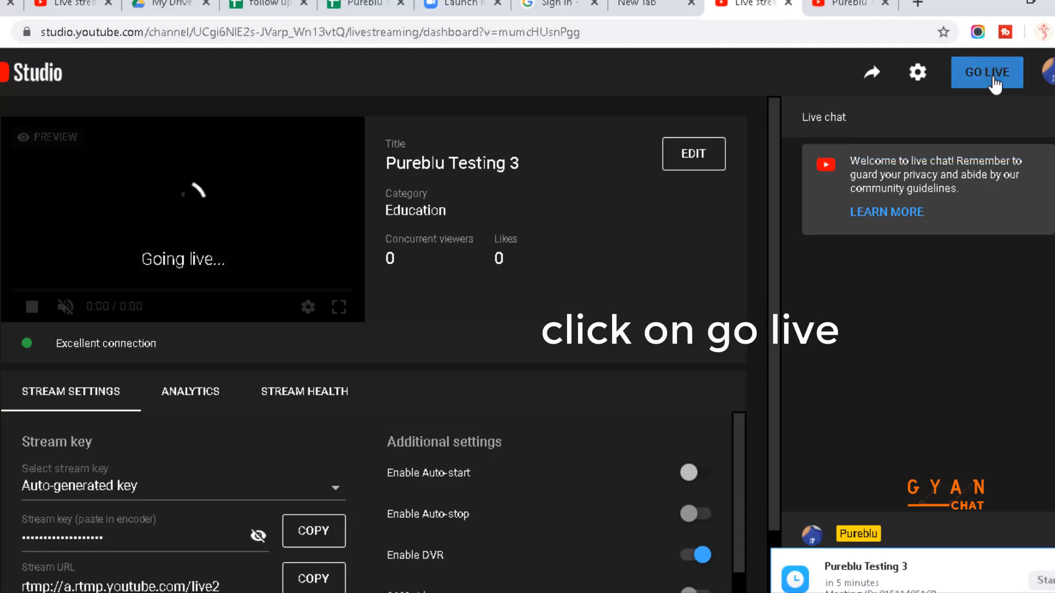
click(871, 76)
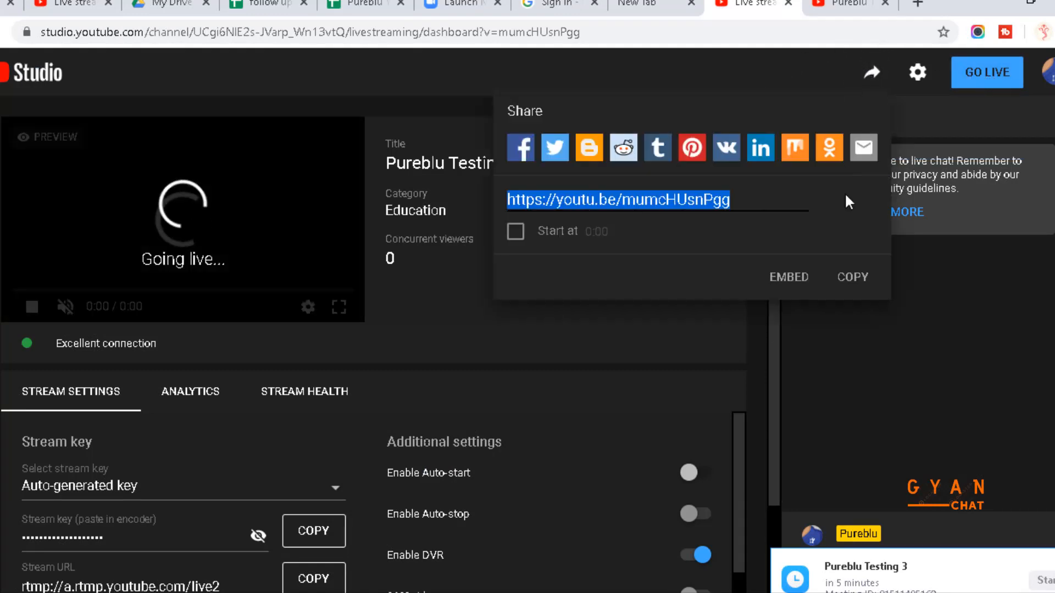
click(857, 277)
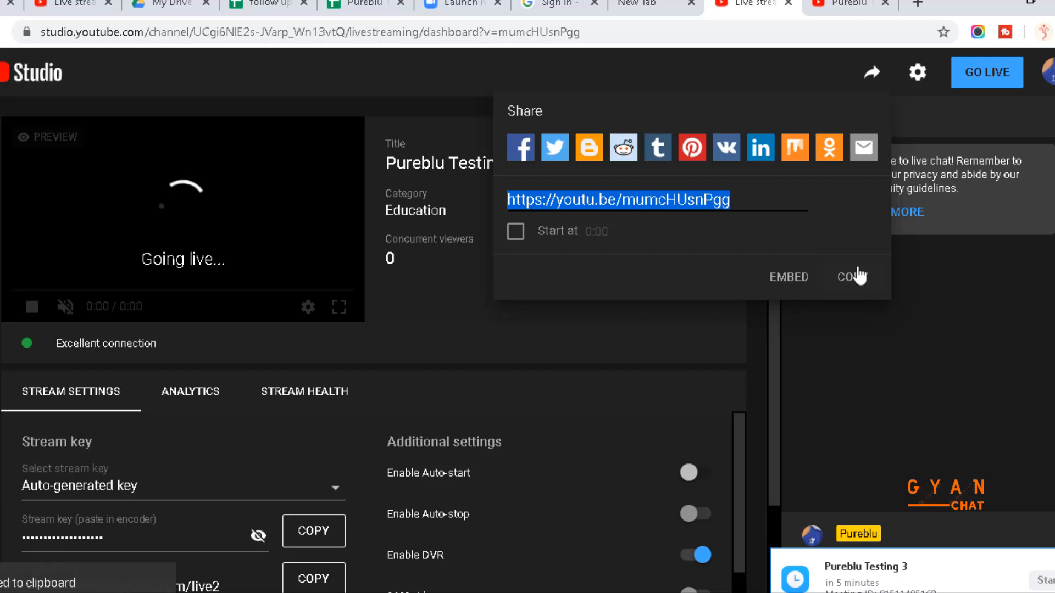
click(918, 3)
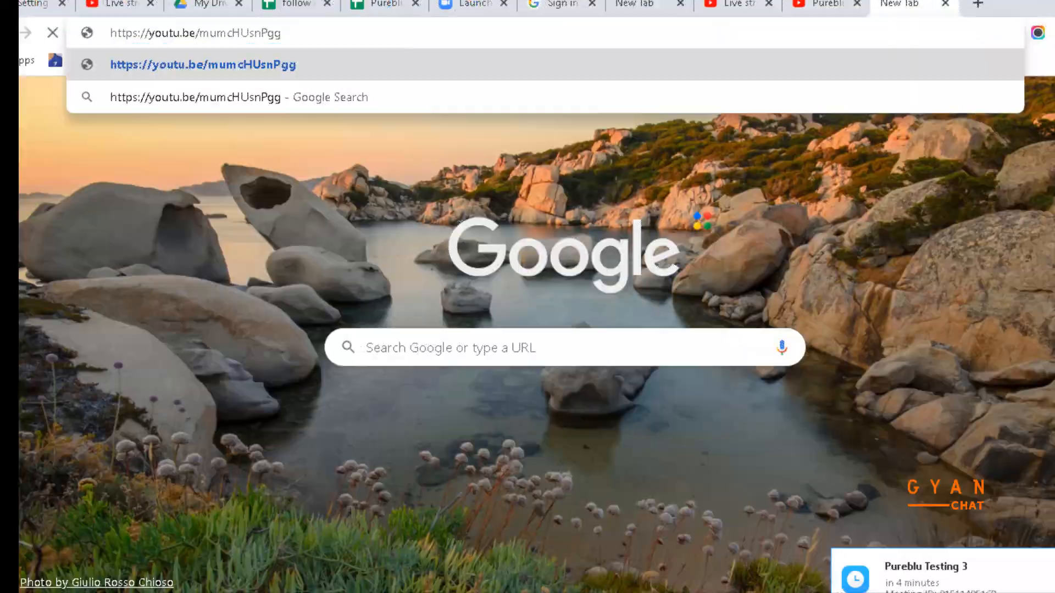
key(Return)
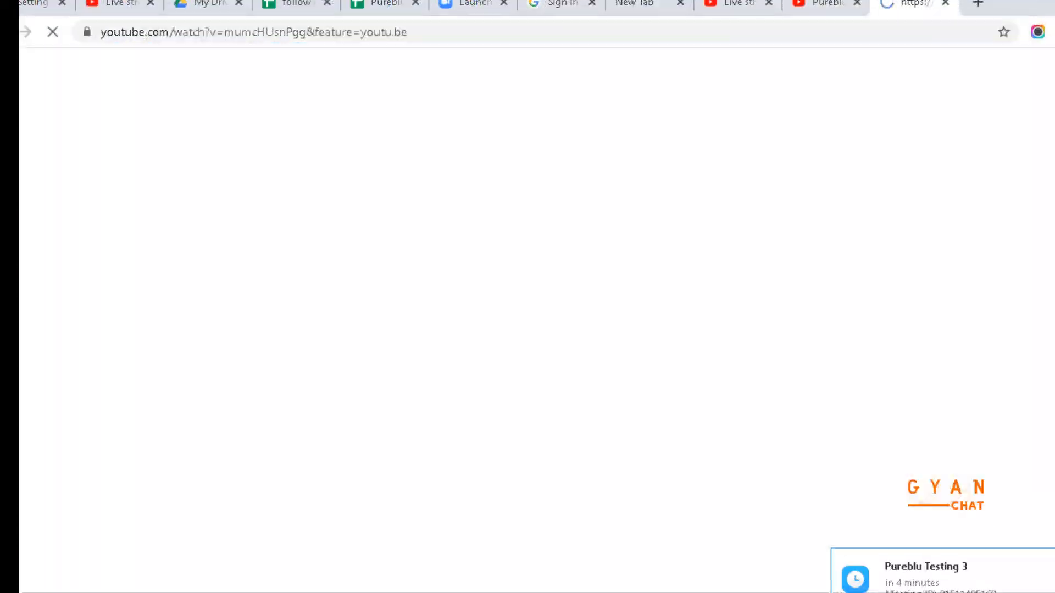